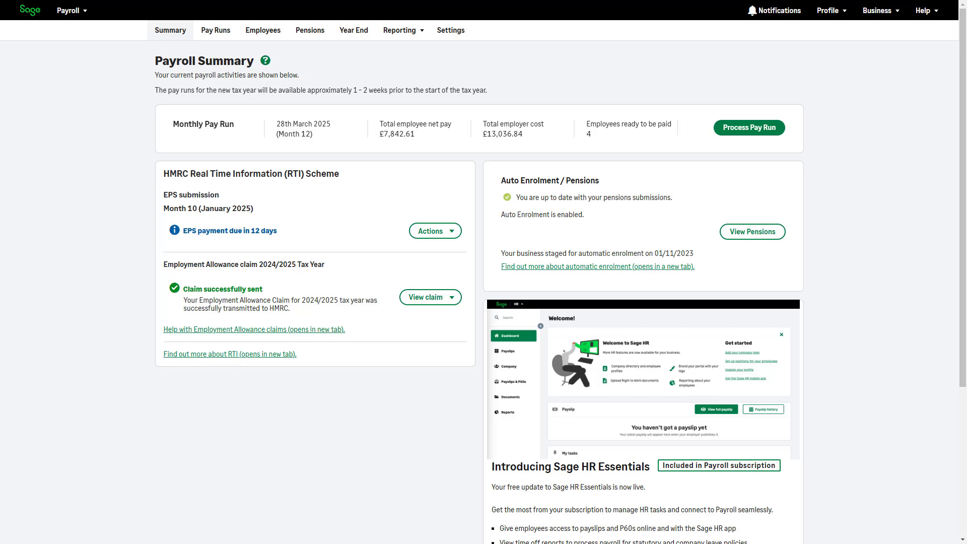
# Start the Month 12 monthly pay run with the 28/03/2025 pay date and begin adding maternity absence for the last employee listed.
pyautogui.click(752, 138)
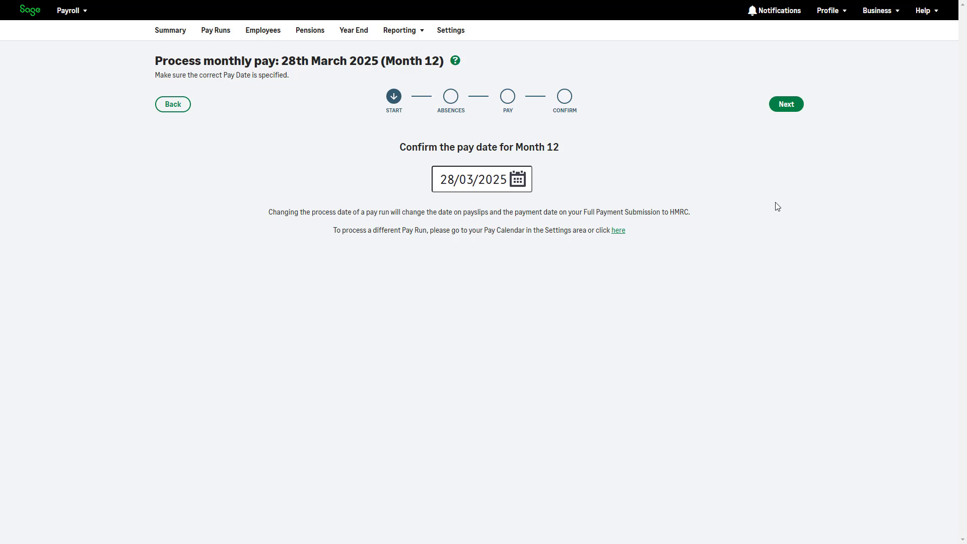
pyautogui.click(786, 104)
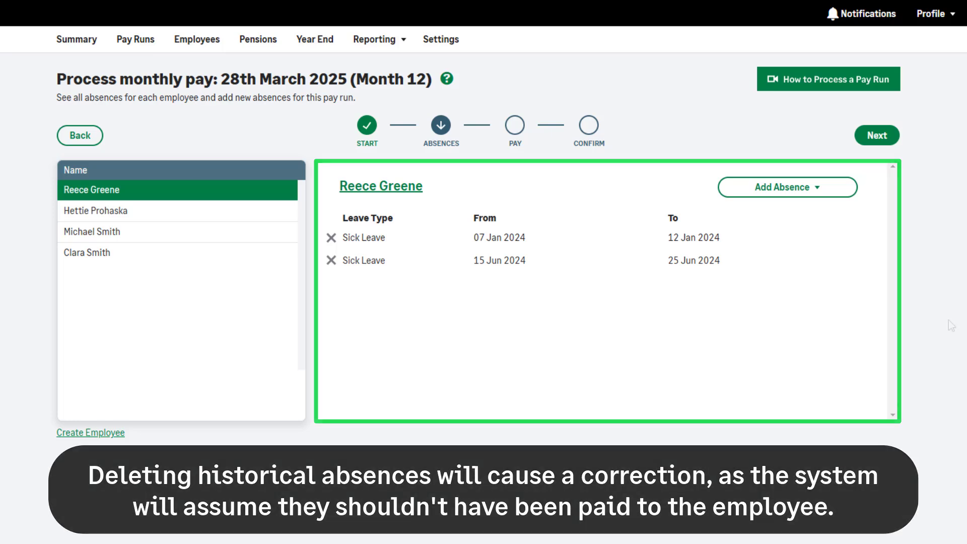
pyautogui.click(256, 260)
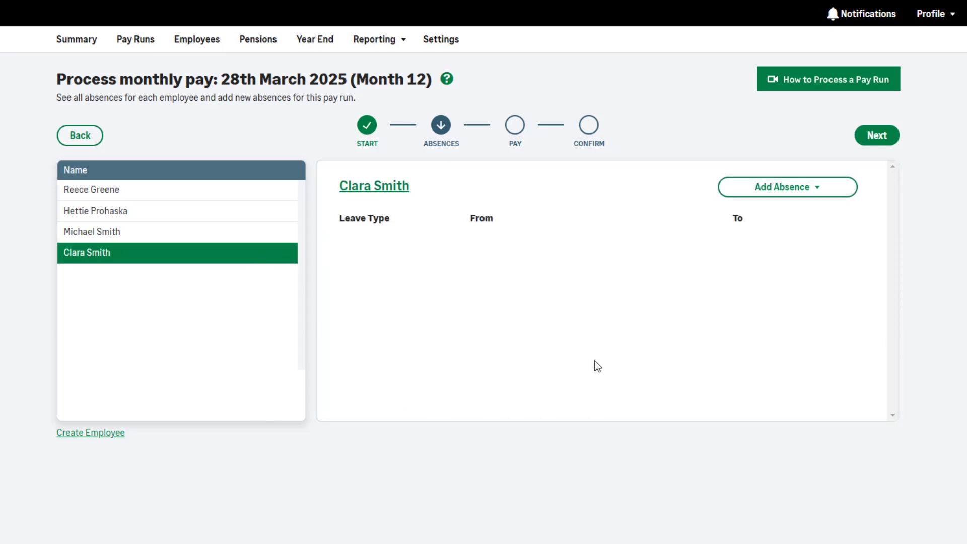
pyautogui.click(815, 190)
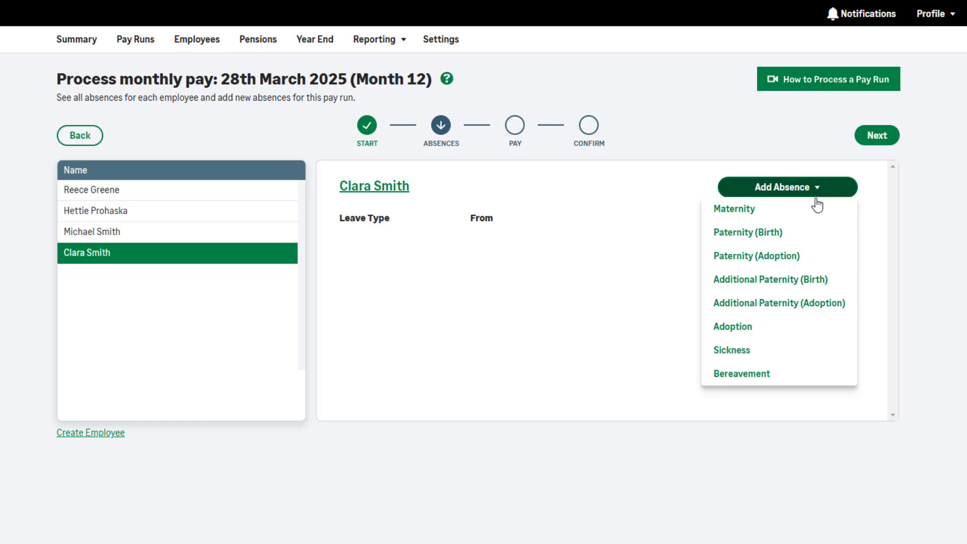
pyautogui.click(819, 218)
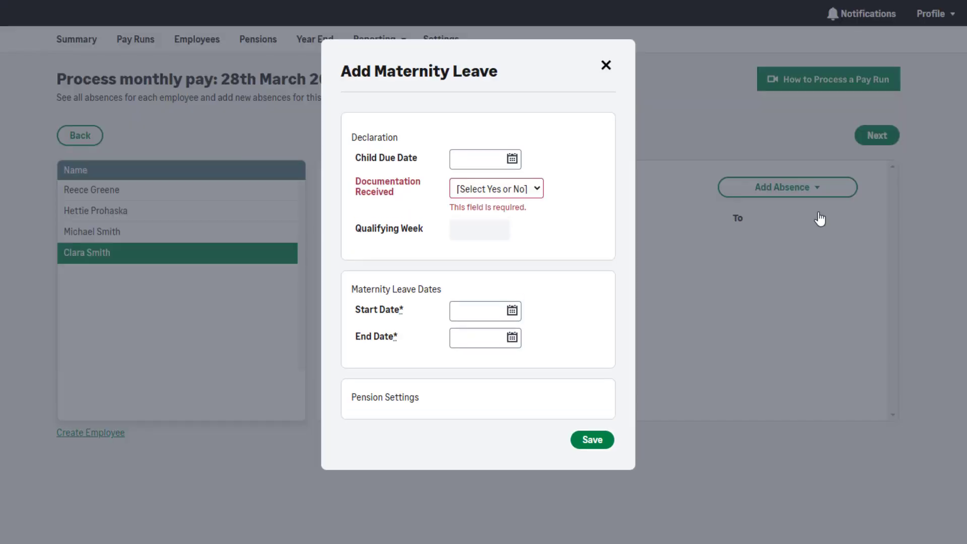
# Set the maternity declaration's child due date to 12/03/2025 and mark documentation received as Yes.
pyautogui.click(514, 163)
pyautogui.click(597, 181)
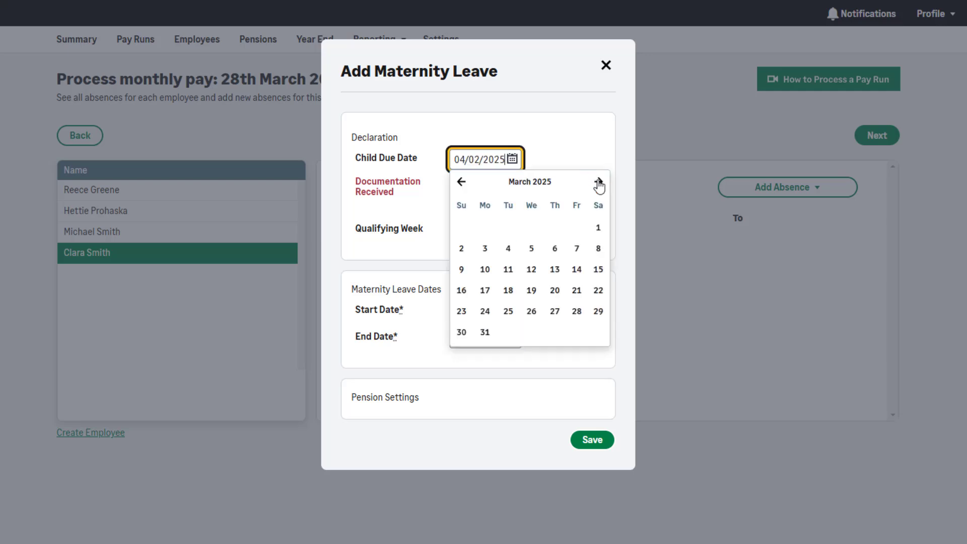
pyautogui.click(532, 271)
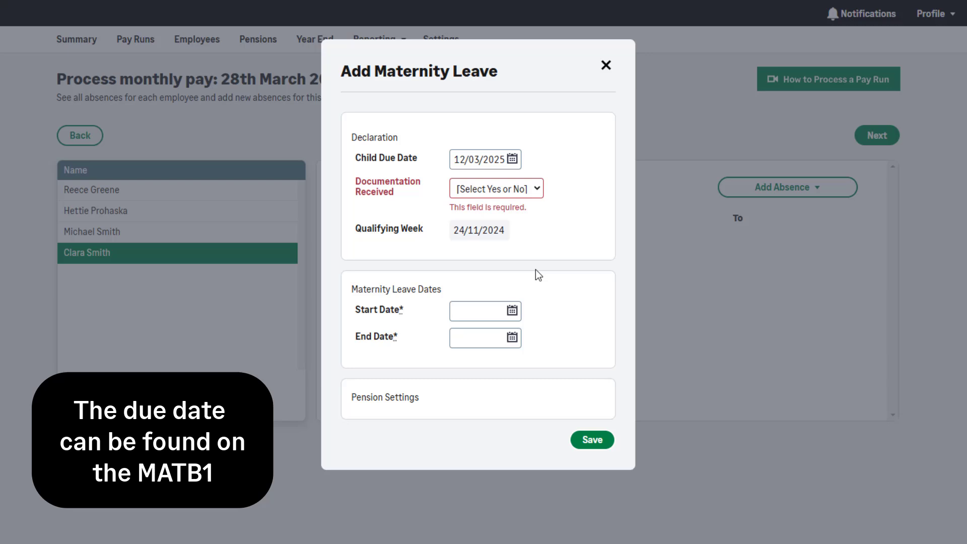
pyautogui.click(496, 189)
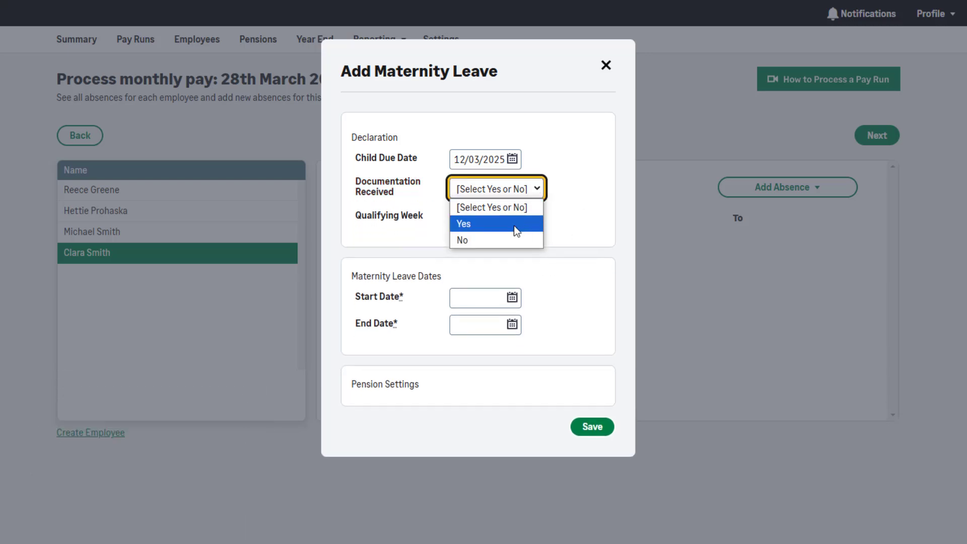
pyautogui.click(513, 225)
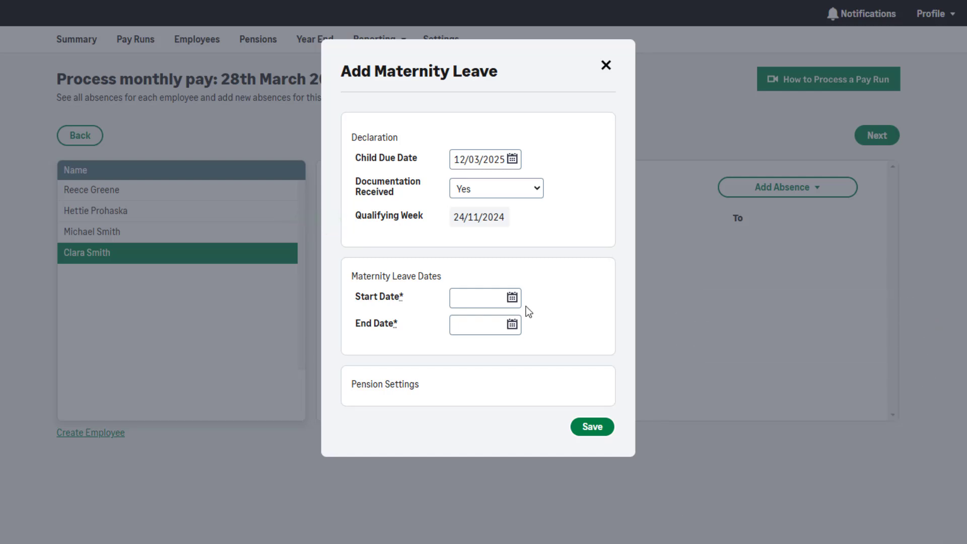
# Set the maternity leave start date to 03/03/2025 and the end date to 16/11/2025.
pyautogui.click(512, 297)
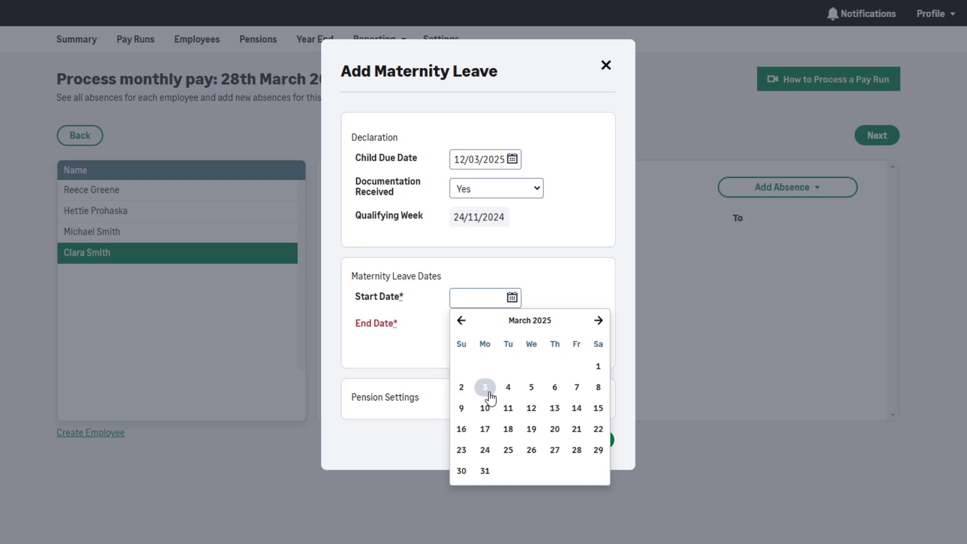
pyautogui.click(490, 395)
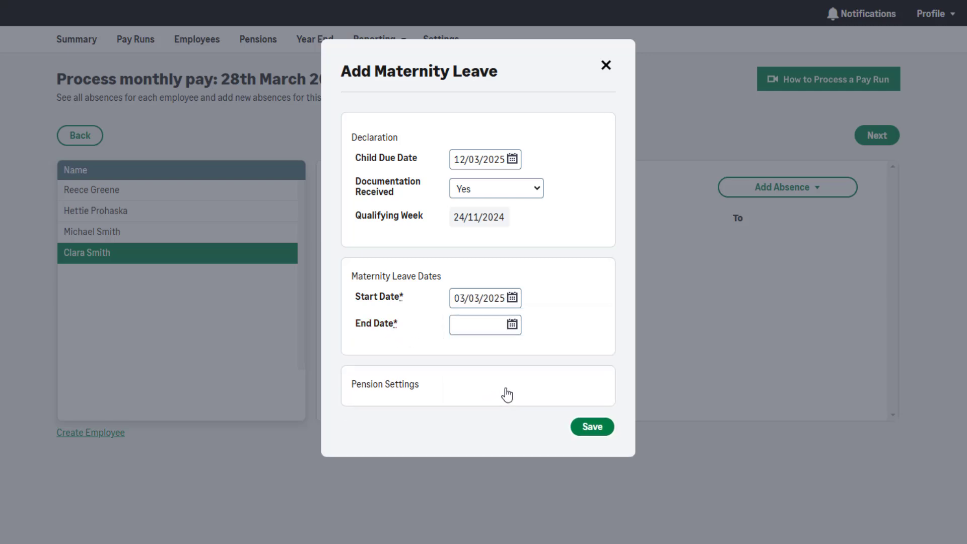
pyautogui.click(518, 327)
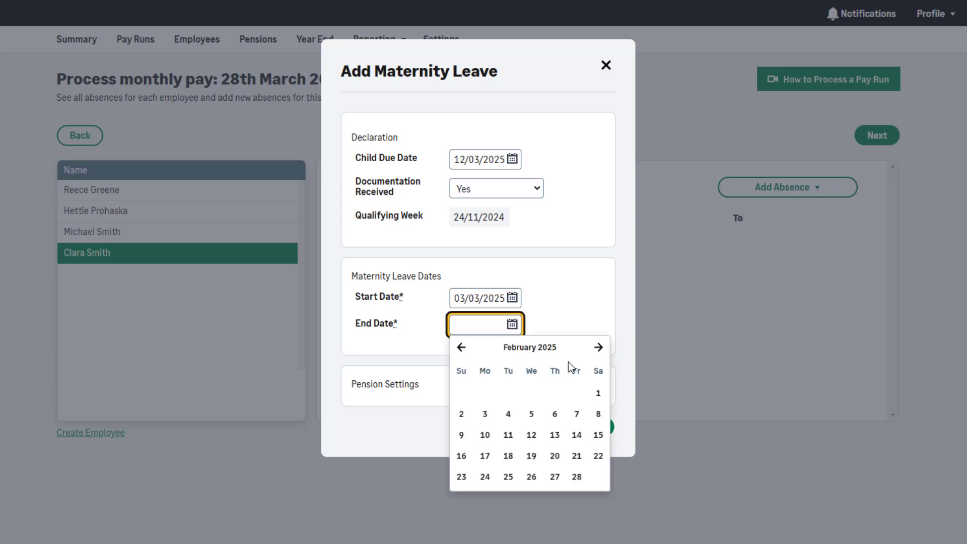
pyautogui.click(599, 347)
pyautogui.click(599, 348)
pyautogui.click(599, 348)
pyautogui.click(598, 347)
pyautogui.click(599, 347)
pyautogui.click(599, 348)
pyautogui.click(598, 348)
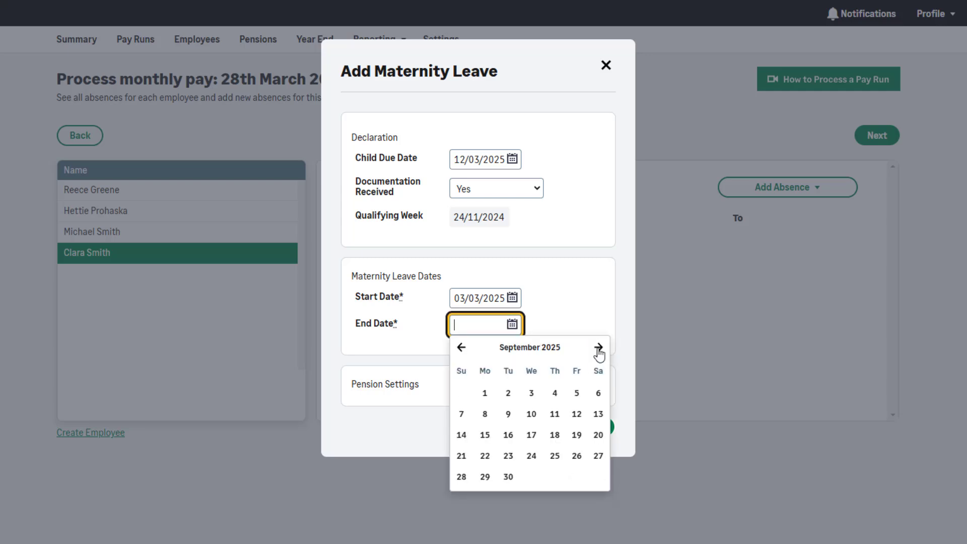
pyautogui.click(599, 347)
pyautogui.click(599, 347)
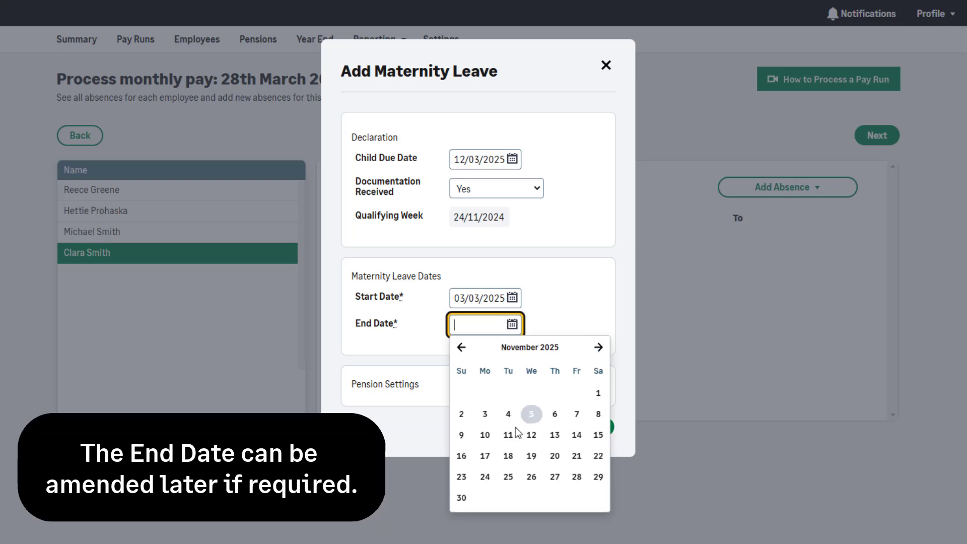
pyautogui.click(461, 457)
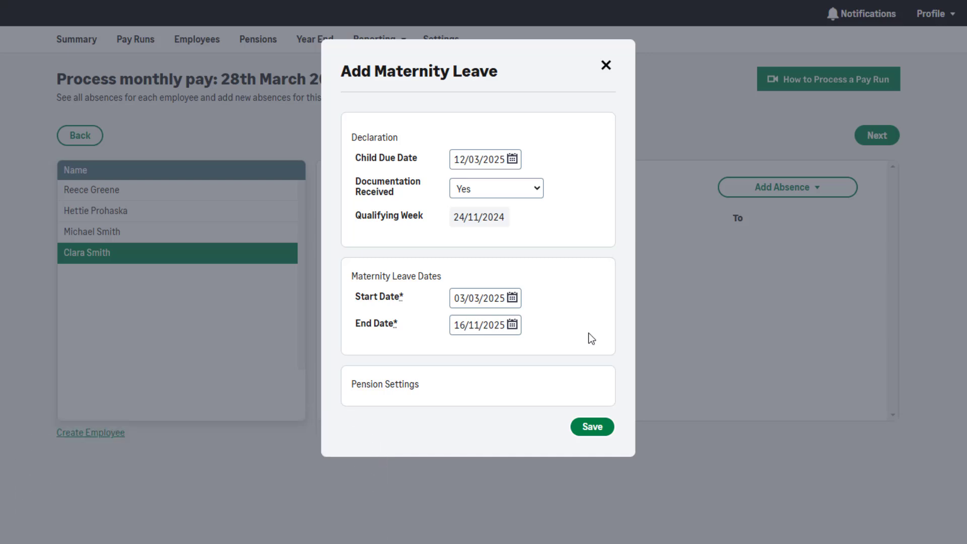
# Review the pension settings, save the maternity leave, and open the same employee's payments in the pay stage.
pyautogui.click(392, 388)
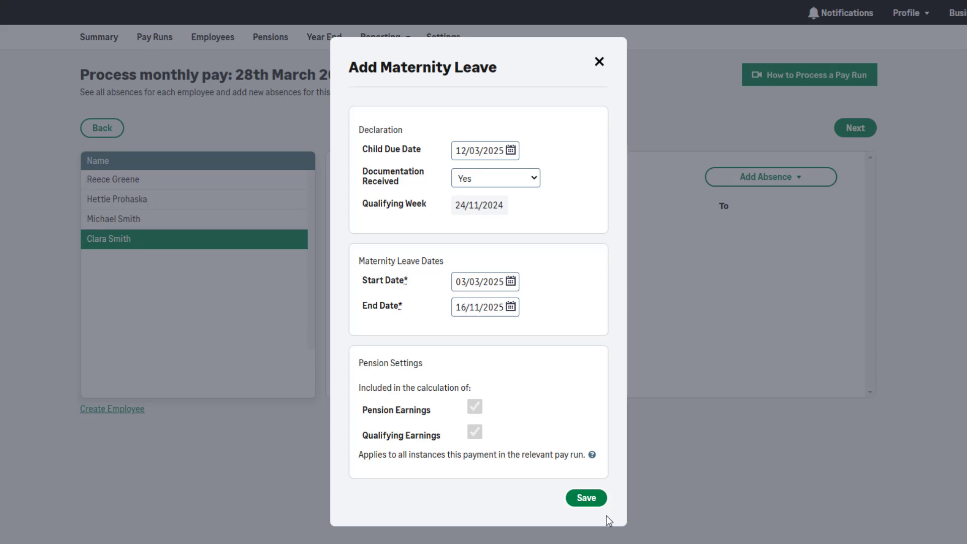
pyautogui.click(586, 498)
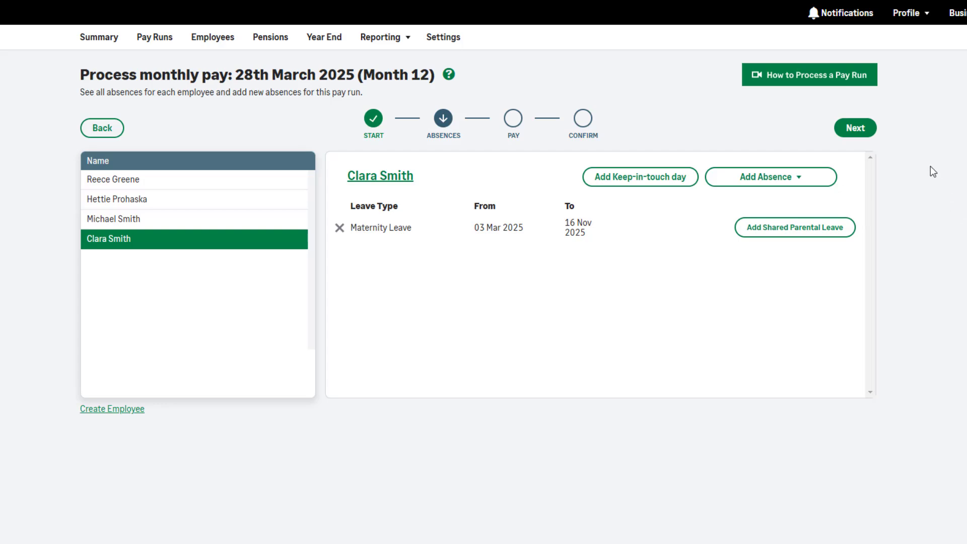
pyautogui.click(865, 134)
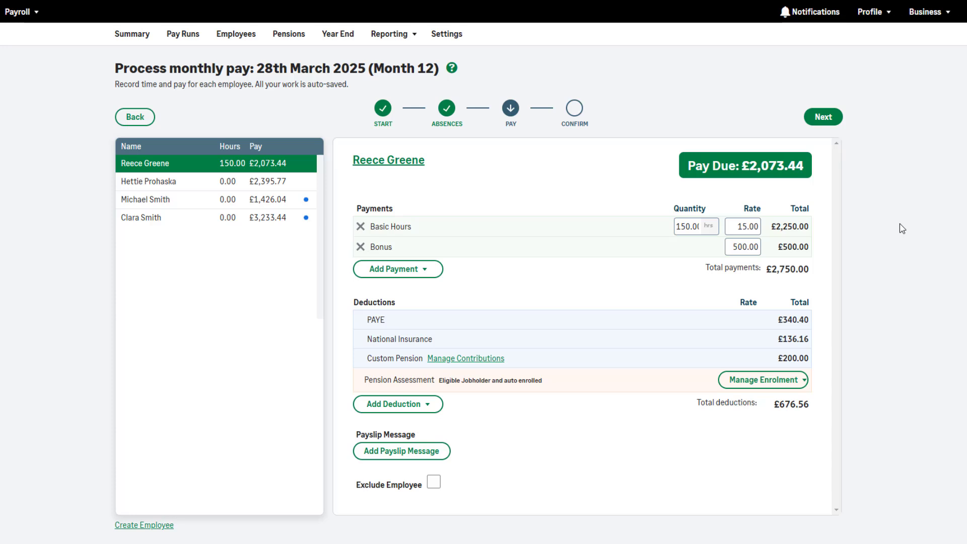
pyautogui.click(306, 228)
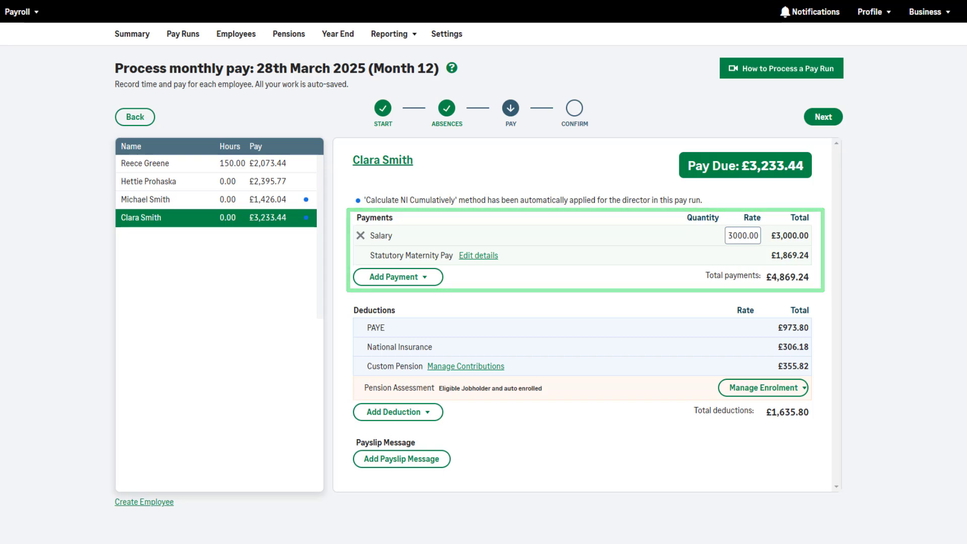
# Set the salary rate of the employee on maternity leave to 0.
pyautogui.click(750, 236)
pyautogui.doubleClick(751, 235)
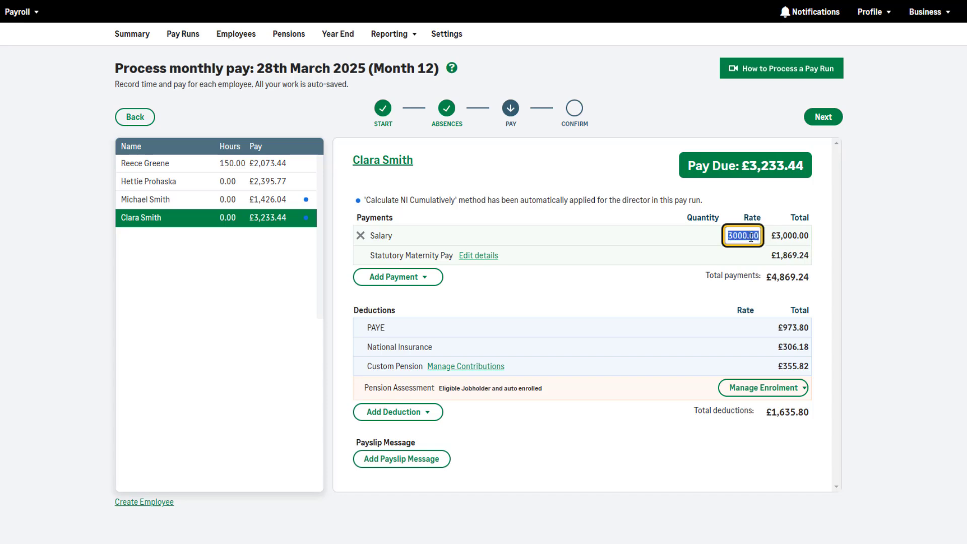
pyautogui.write('0')
pyautogui.click(703, 307)
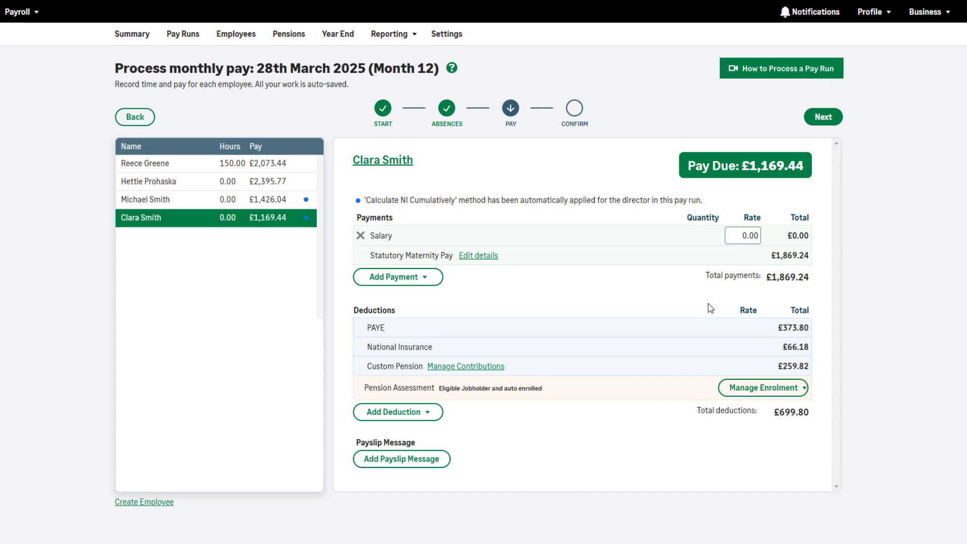
# Set the salary rate of the employee on maternity leave to 1130.76.
pyautogui.doubleClick(742, 235)
pyautogui.write('1130.7')
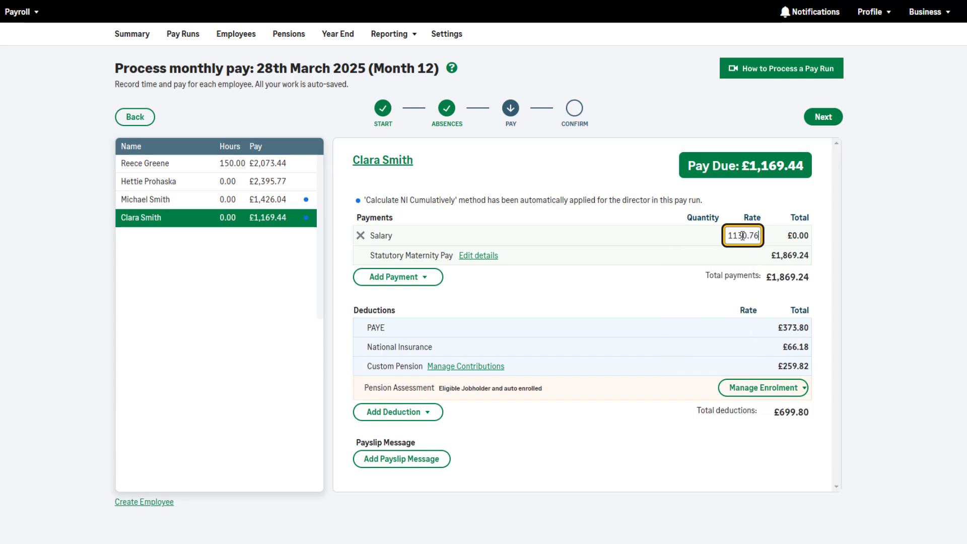
pyautogui.write('6')
pyautogui.click(897, 243)
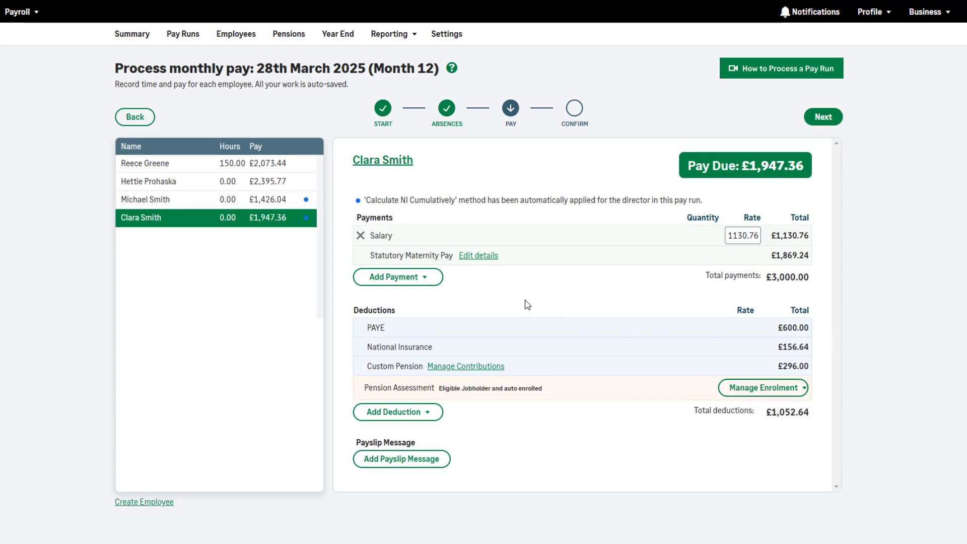
# Review the Statutory Maternity Pay details and advance the pay run to the confirmation stage.
pyautogui.click(479, 256)
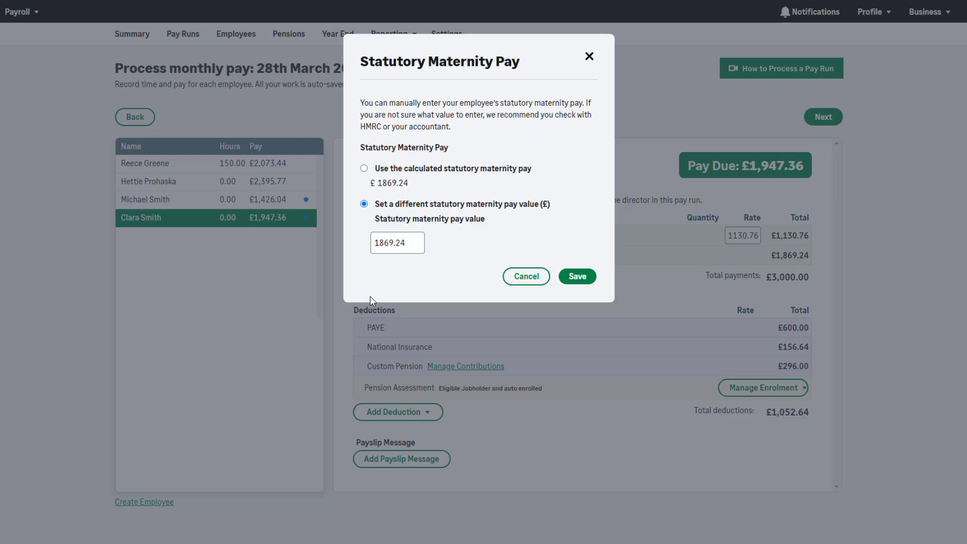
pyautogui.click(535, 289)
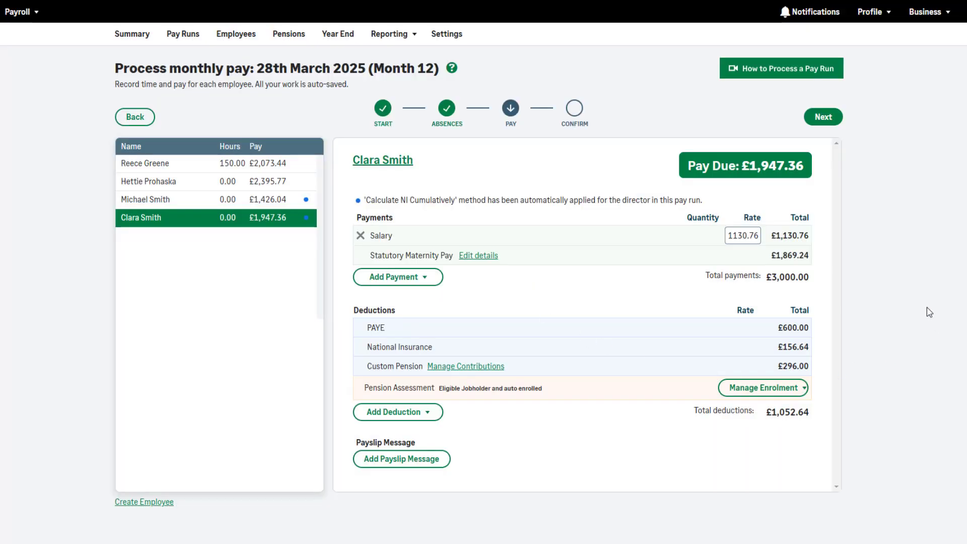
pyautogui.click(824, 123)
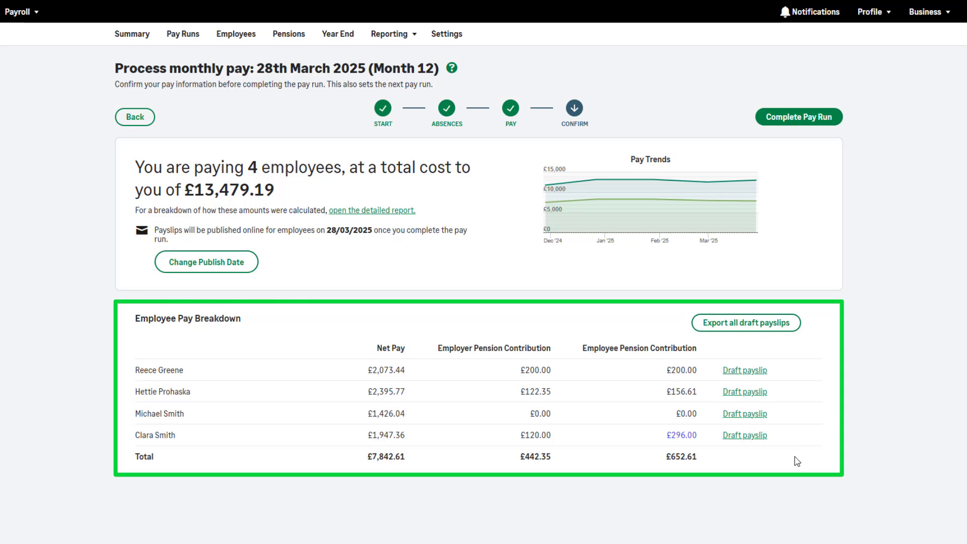
# Examine the maternity employee's draft payslip and the statutory pay figures in the pay run's detailed report.
pyautogui.click(745, 436)
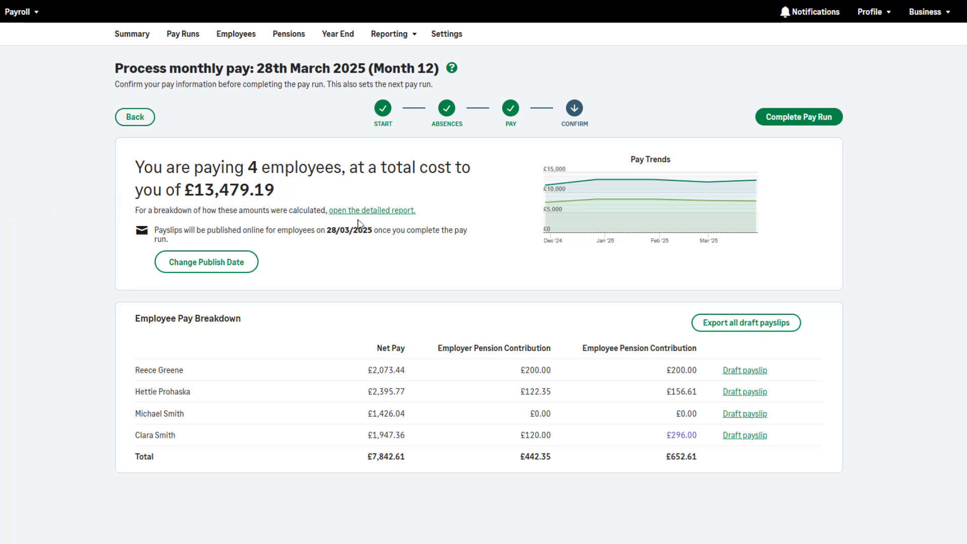
pyautogui.click(381, 211)
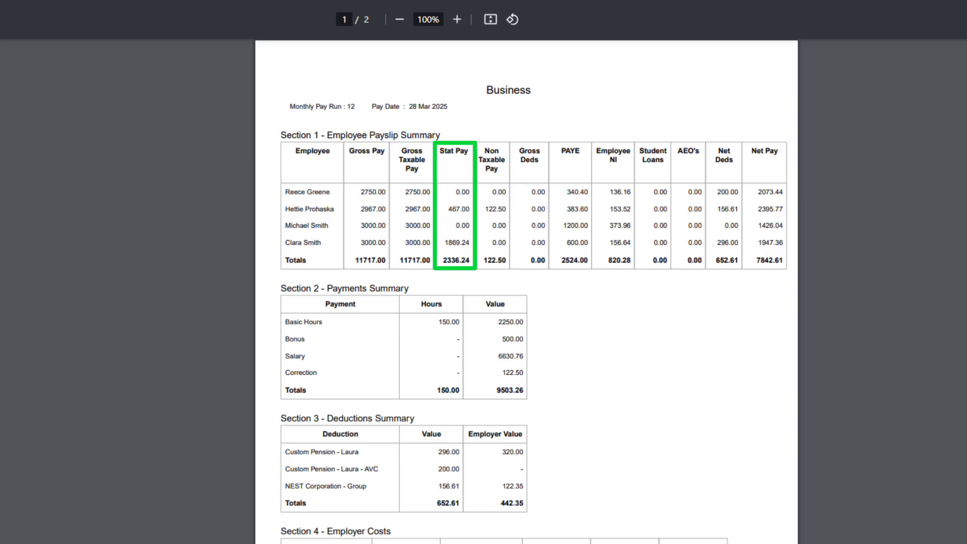
pyautogui.scroll(-10, 527, 292)
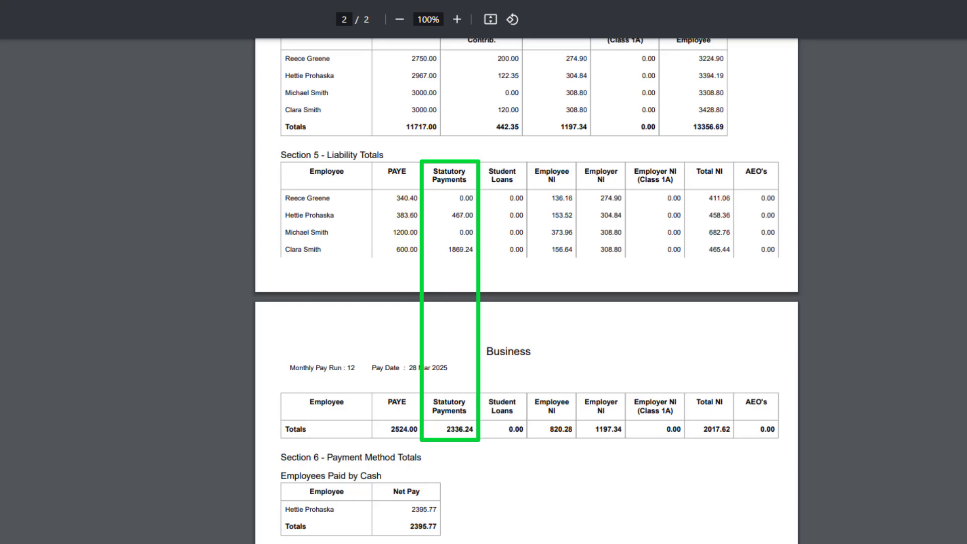
pyautogui.scroll(-10, 526, 292)
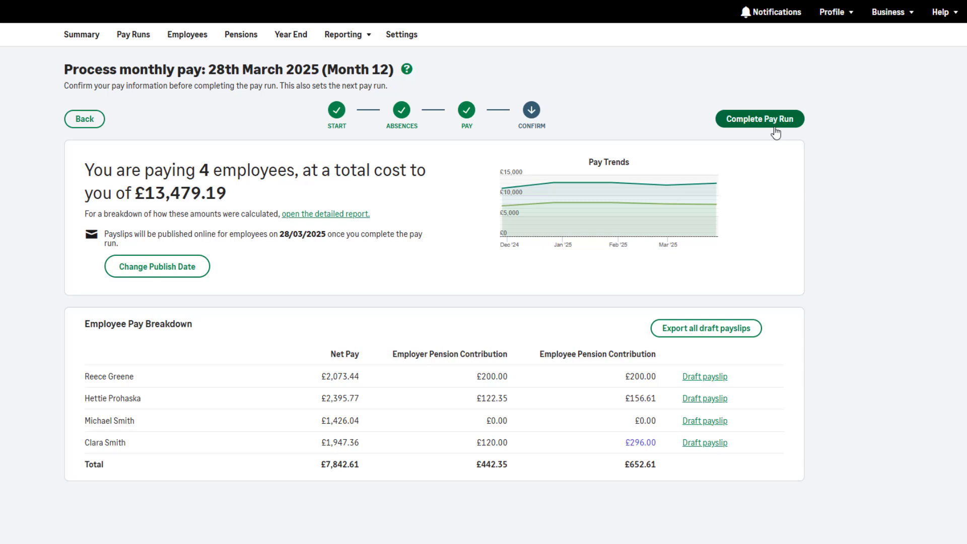
# Complete the Month 12 pay run and submit the Full Payment Submission to HMRC.
pyautogui.click(776, 132)
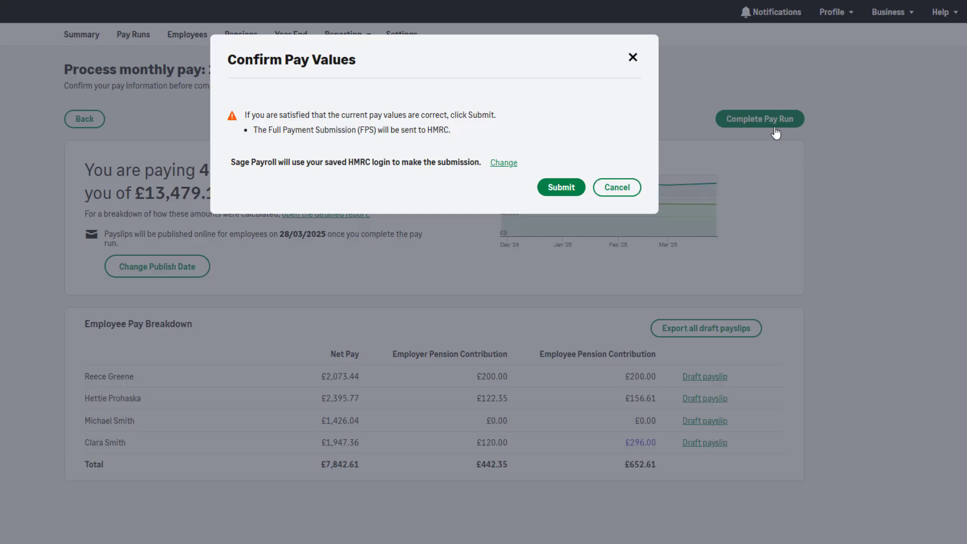
pyautogui.click(563, 187)
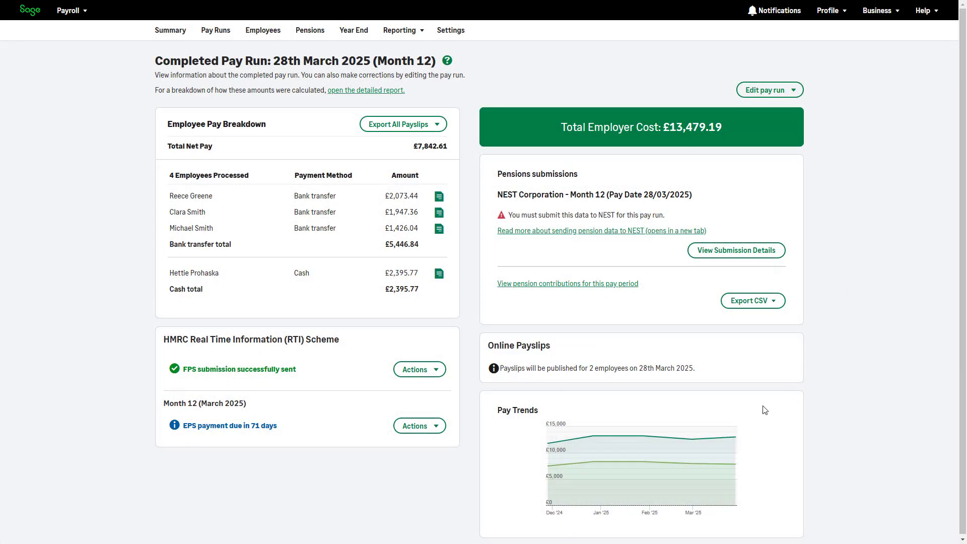
# View the March 2025 P32 report to examine the SMP recovered and the NIC compensation on SMP.
pyautogui.click(440, 431)
pyautogui.click(450, 462)
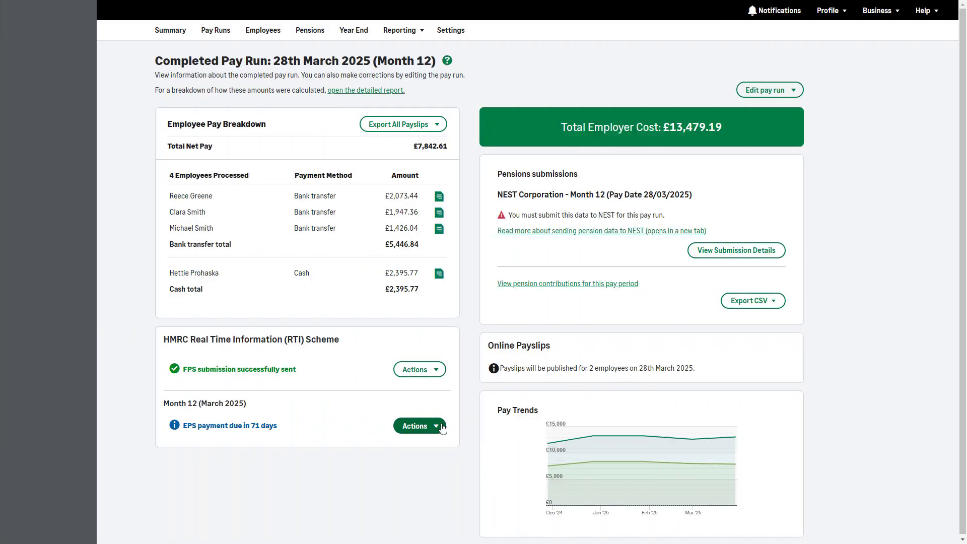
# Open the record payment and EPS wizard for the Month 12 HMRC payment.
pyautogui.click(441, 426)
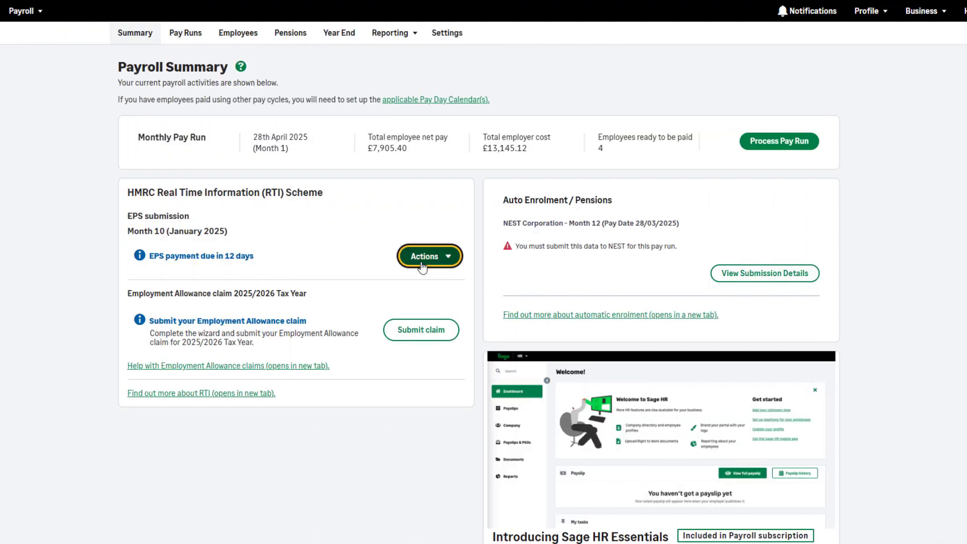
pyautogui.click(428, 257)
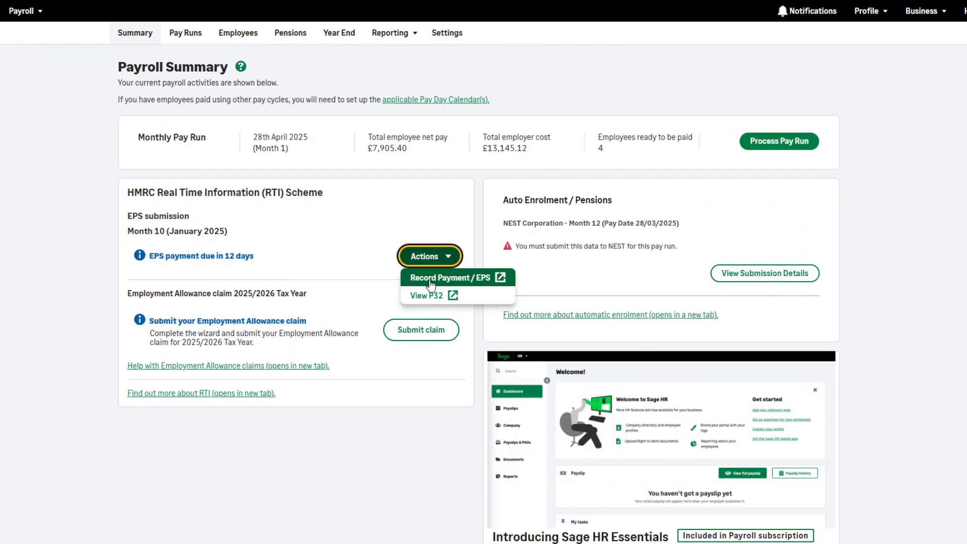
pyautogui.click(430, 281)
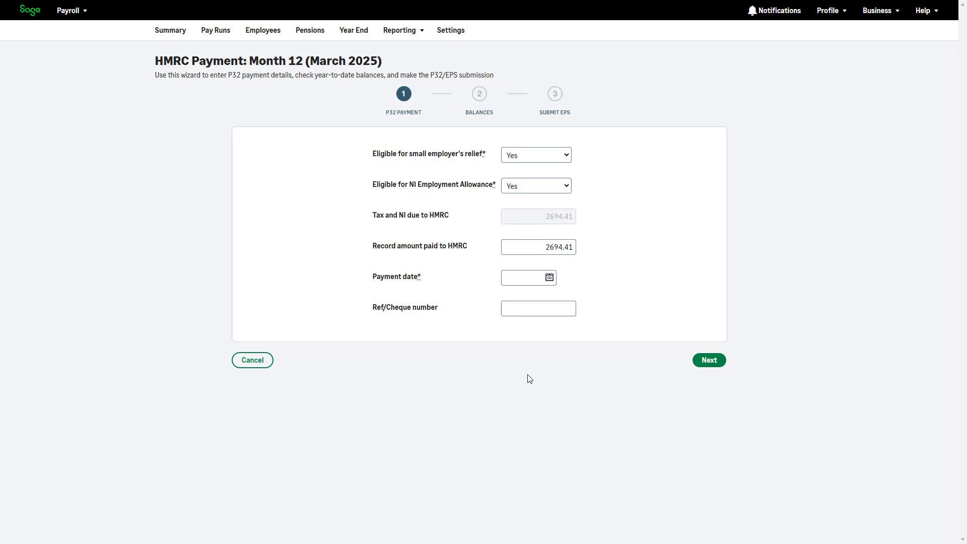
# Choose the HMRC payment date and continue past the P32 payment and balances to the EPS submission stage.
pyautogui.click(548, 277)
pyautogui.click(615, 295)
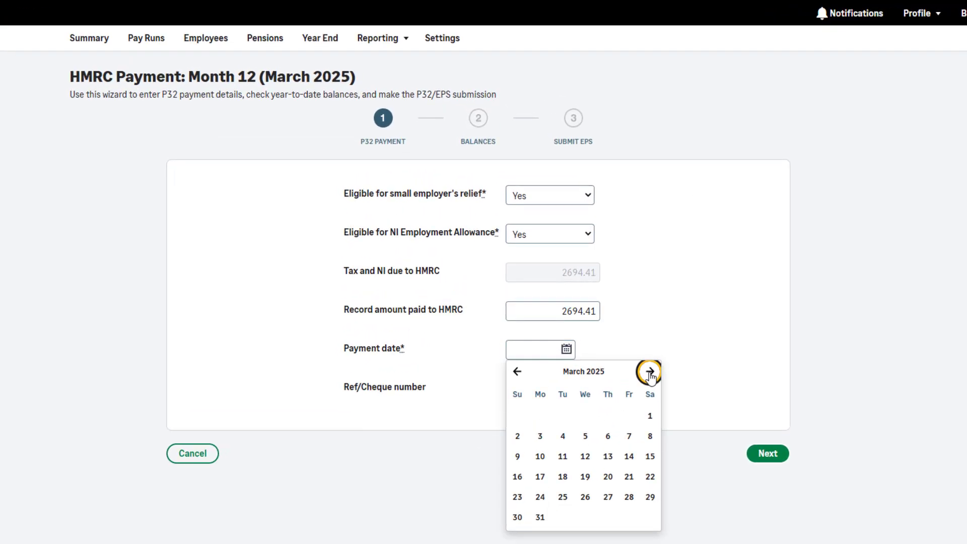
pyautogui.click(615, 295)
pyautogui.click(566, 361)
pyautogui.click(766, 461)
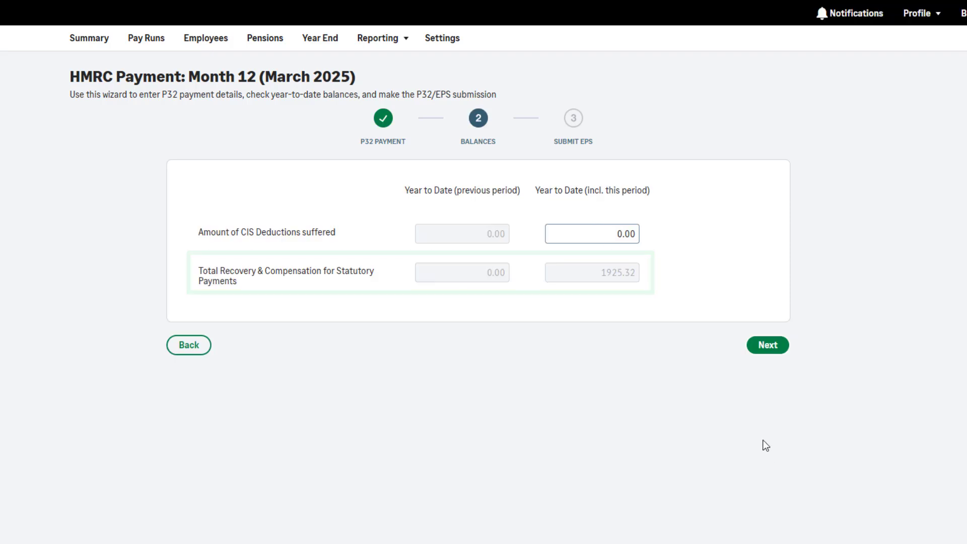
pyautogui.click(764, 346)
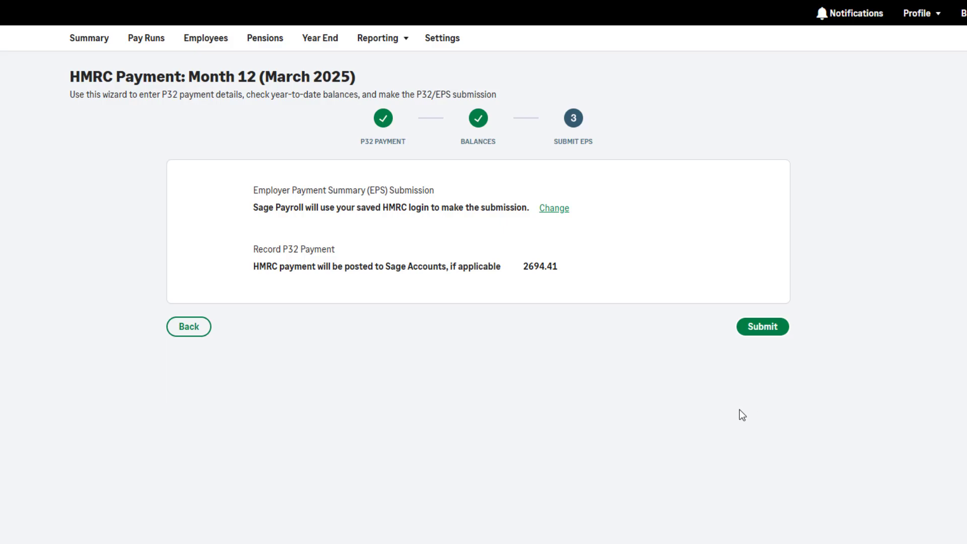